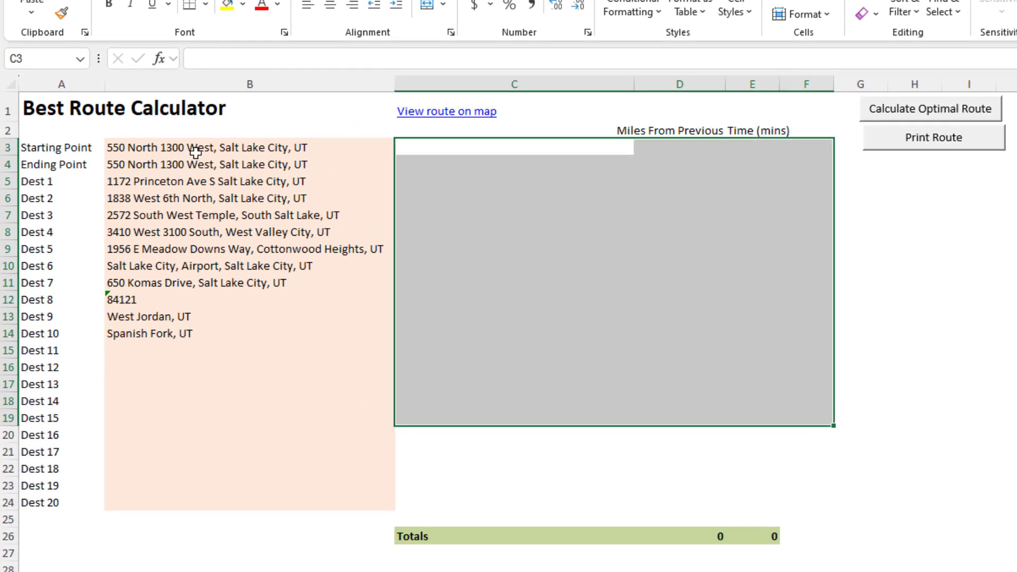
Select the starting and ending point address cells.
left_click(197, 147)
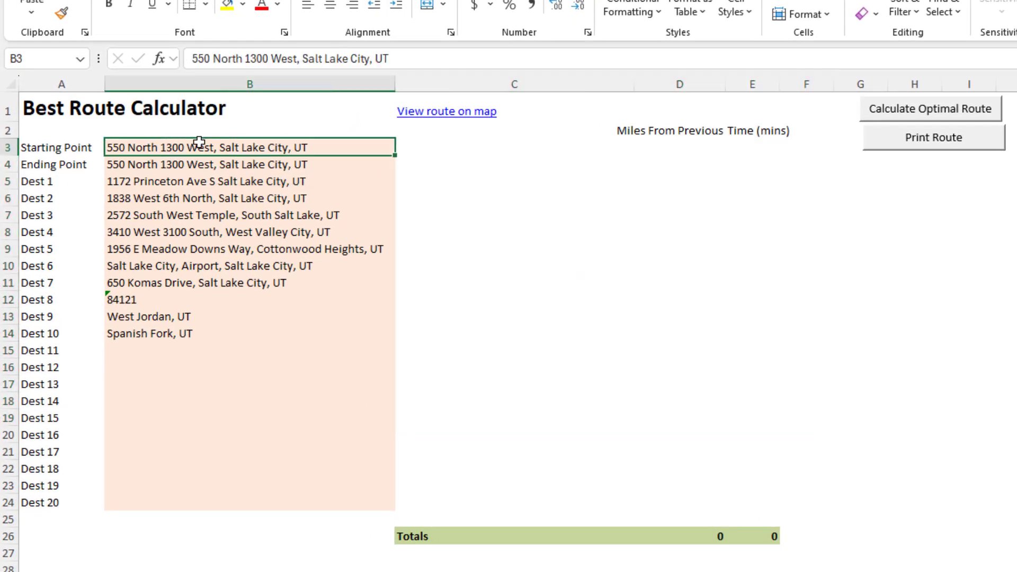
left_click(172, 165)
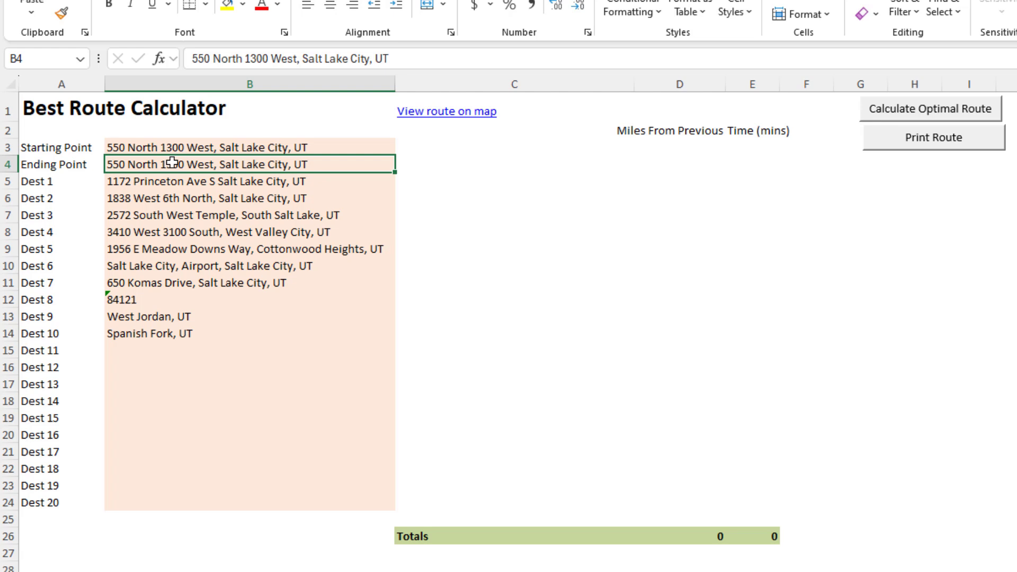
left_click(159, 150)
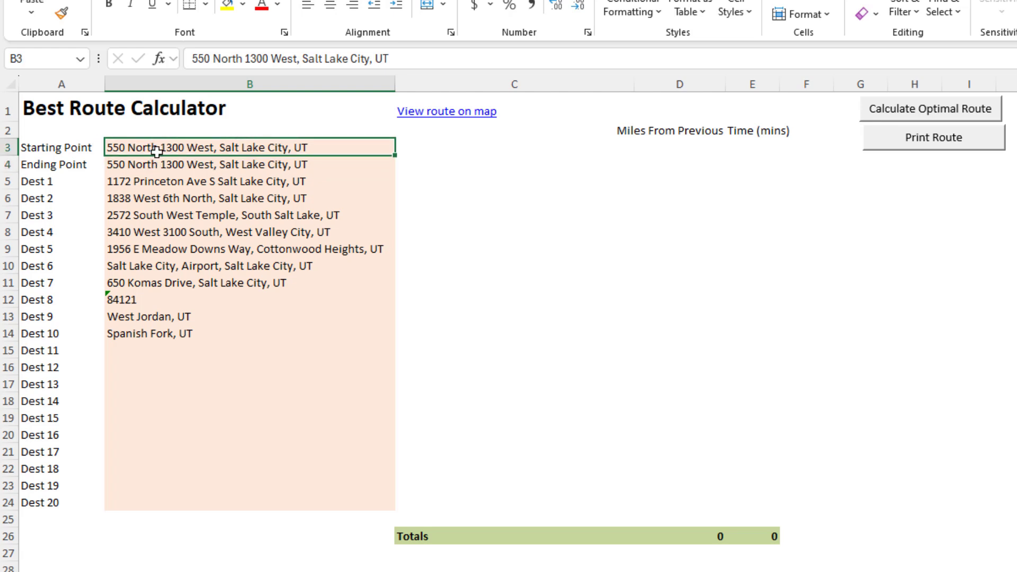
left_click_drag(163, 152, 170, 163)
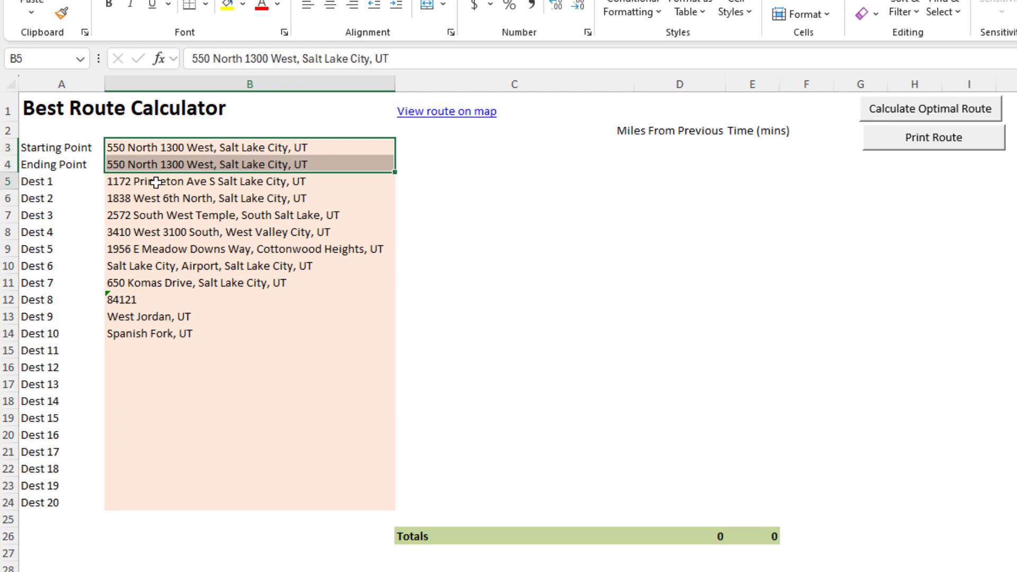
Fill the destination address cells with yellow from the right-click mini toolbar.
mouse_move(152, 180)
left_mouse_down()
mouse_move(161, 280)
mouse_move(147, 342)
left_mouse_up()
right_click(194, 233)
left_click(245, 135)
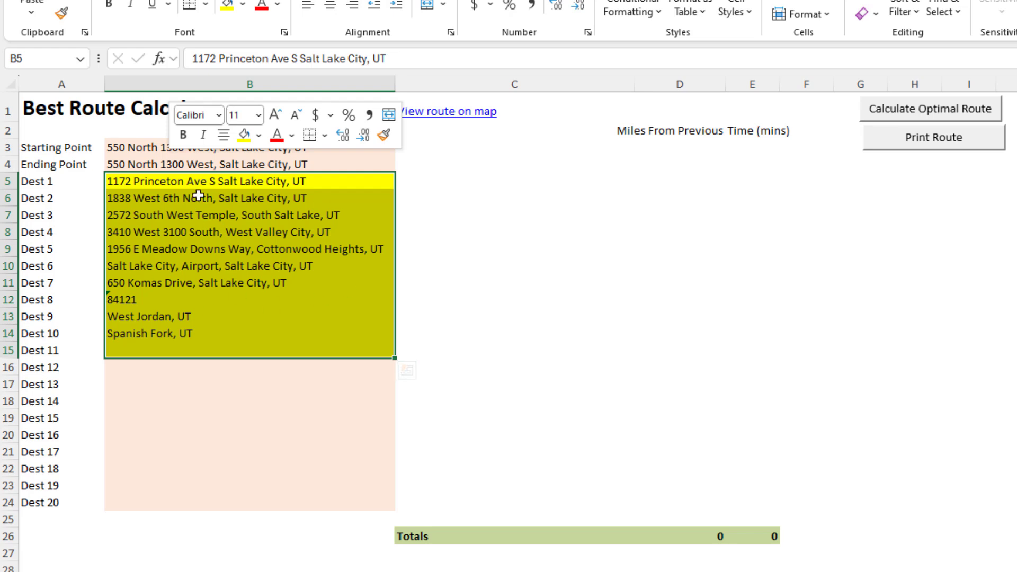
Reselect the start, end and Dest 1 through Dest 11 address cells.
left_click_drag(201, 182, 204, 333)
key("ctrl+c")
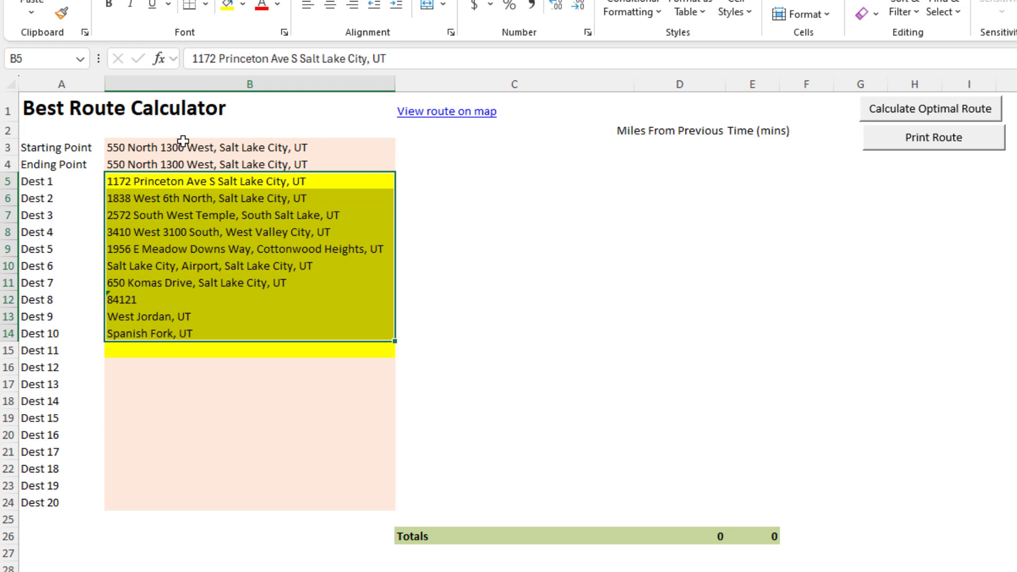
left_click(165, 150)
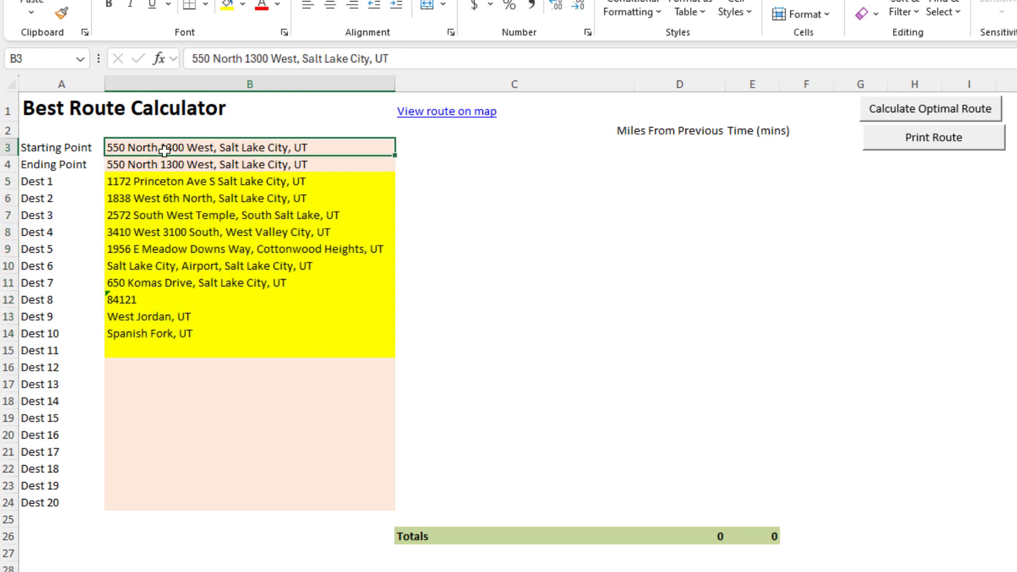
left_click(136, 162)
left_click_drag(129, 181, 141, 350)
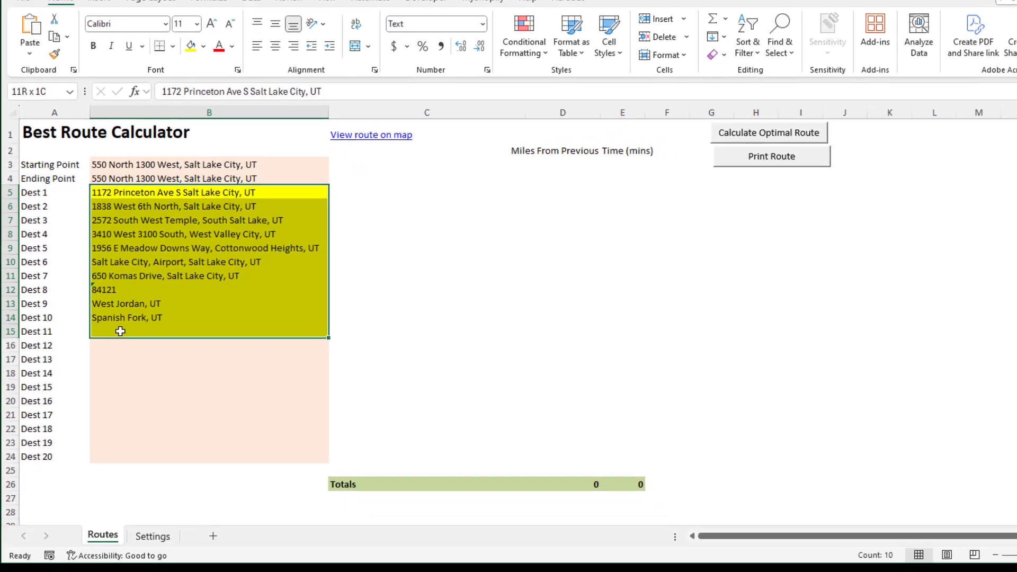
left_click_drag(142, 351, 141, 351)
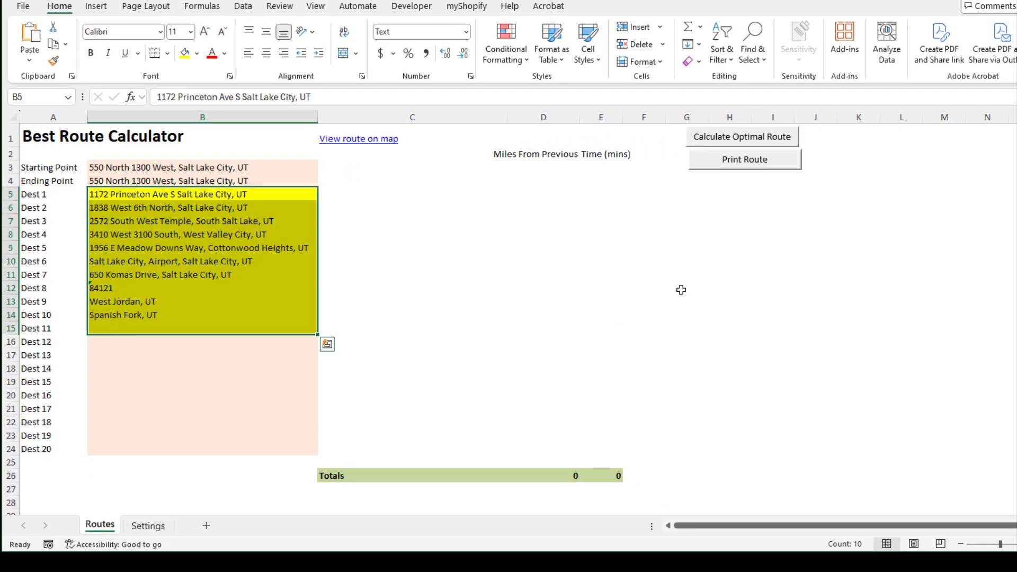
Calculate the optimal route, then check first-leg miles and minutes and the 149.6-mile, 196-minute totals.
left_click(731, 139)
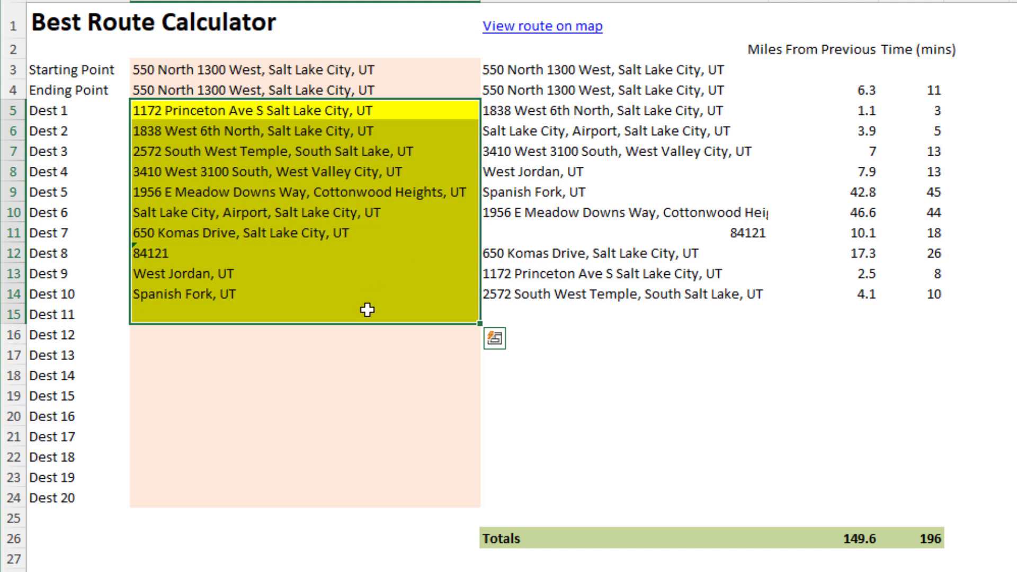
key("Escape")
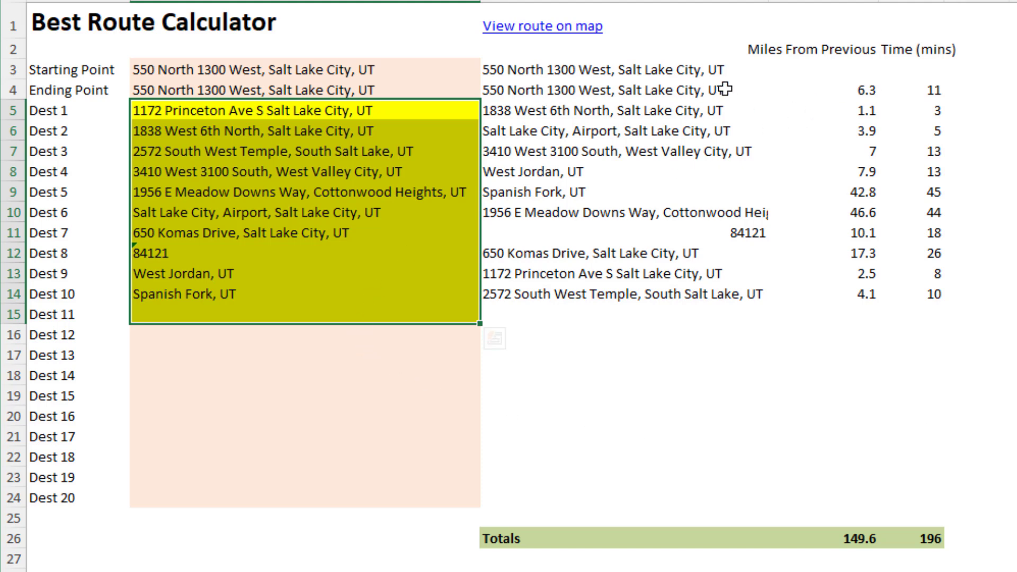
left_click_drag(873, 91, 915, 91)
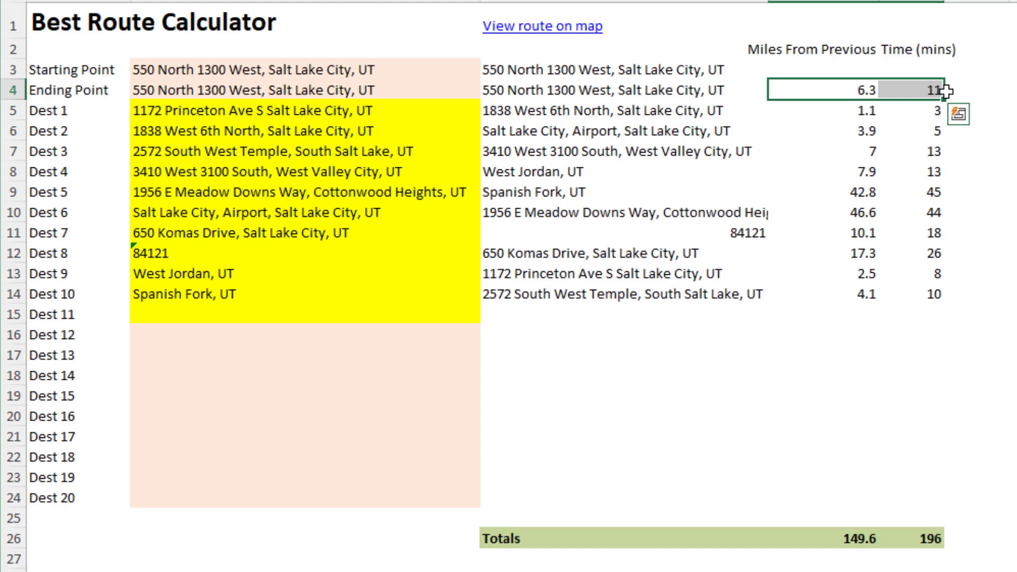
left_click(836, 538)
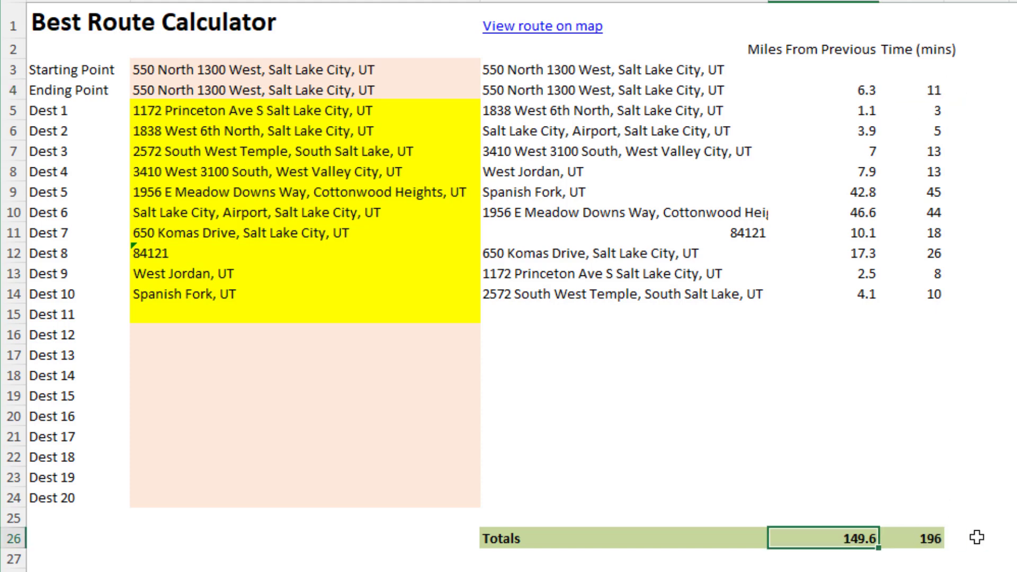
left_click(928, 539)
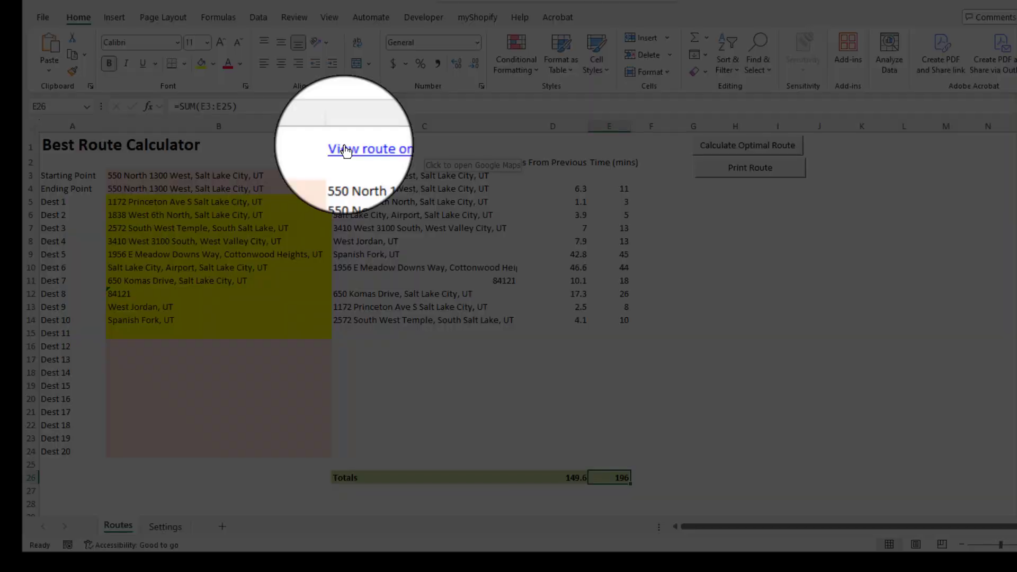
Open the C1 route link, inspect the Google Maps route, and move the browser aside.
left_click(345, 151)
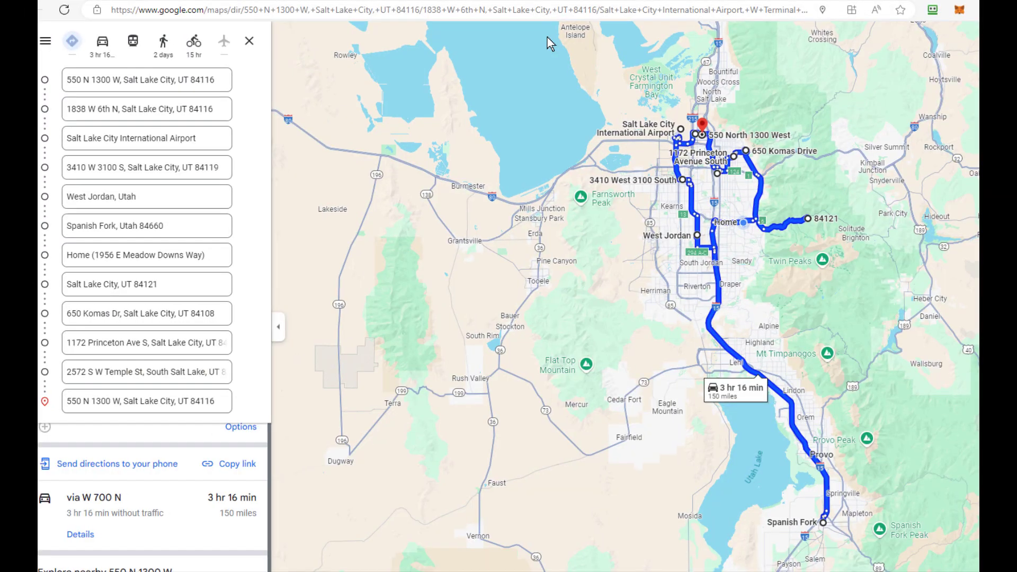
left_click(289, 10)
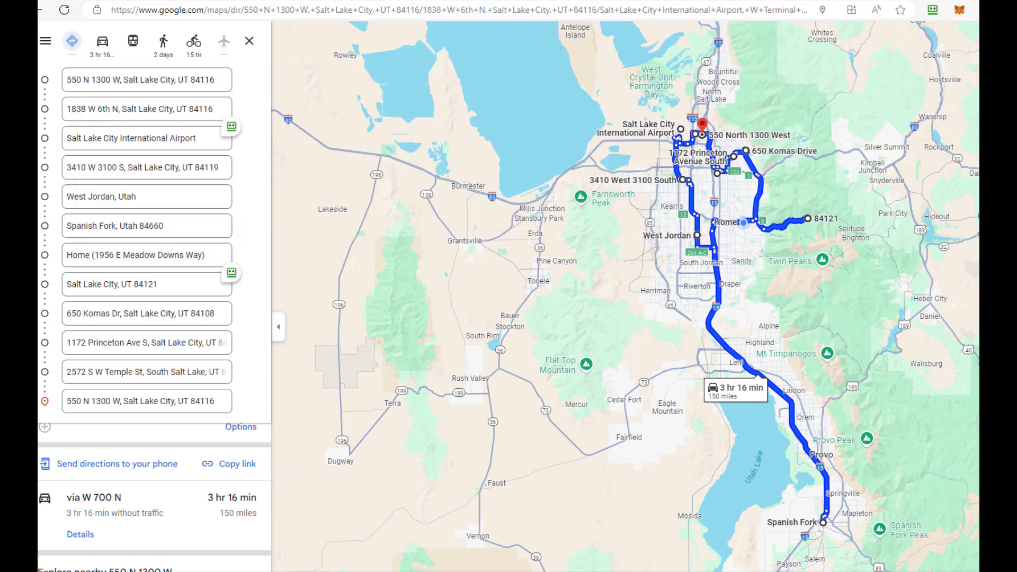
left_click(450, 272)
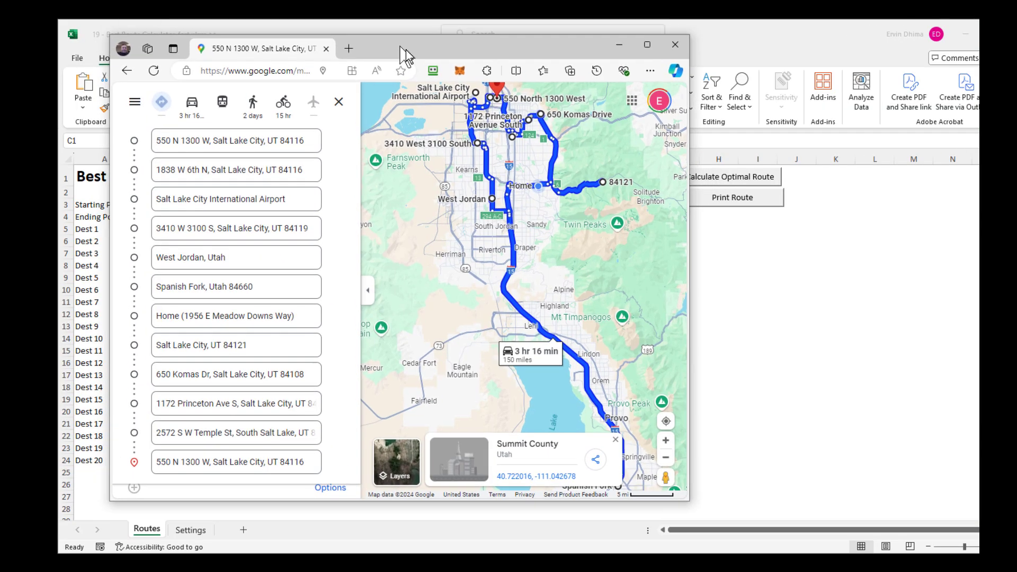
mouse_move(400, 48)
left_mouse_down()
mouse_move(500, 63)
mouse_move(332, 89)
left_mouse_up()
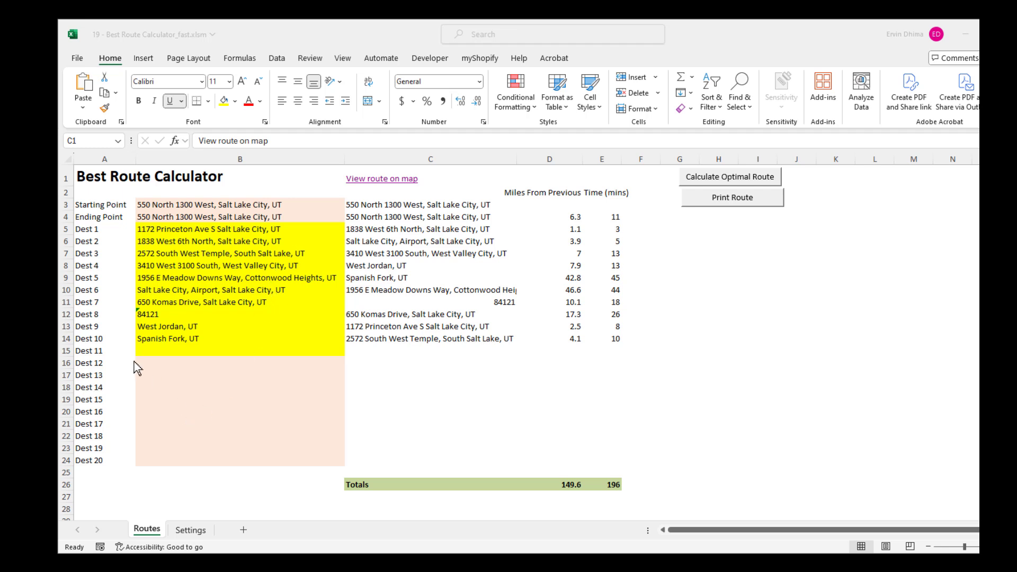
Paste the clipboard contents into destination cells B5:B24 (Dest 1 through Dest 20).
mouse_move(209, 230)
left_mouse_down()
mouse_move(207, 424)
mouse_move(196, 462)
left_mouse_up()
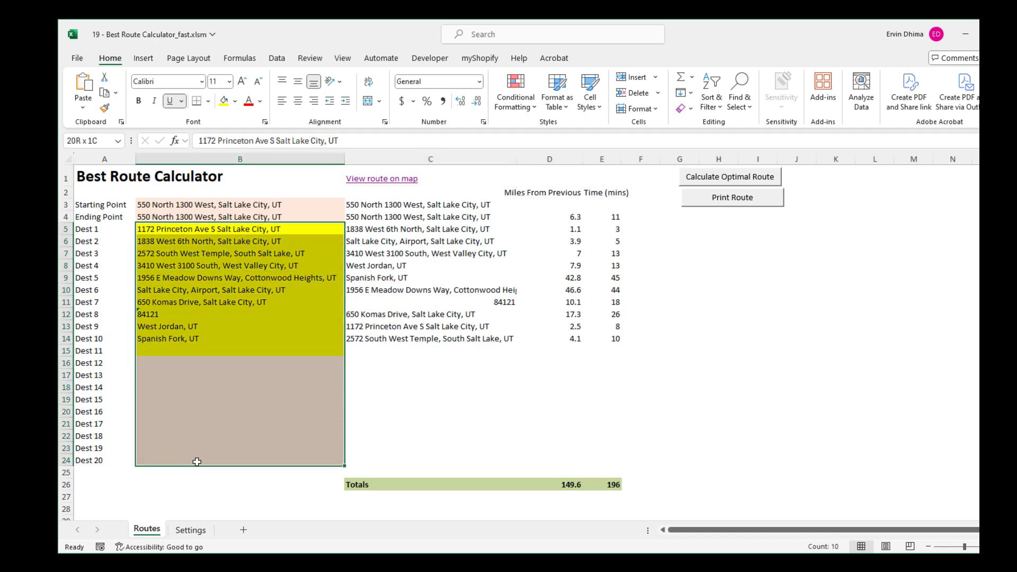
key("ctrl+v")
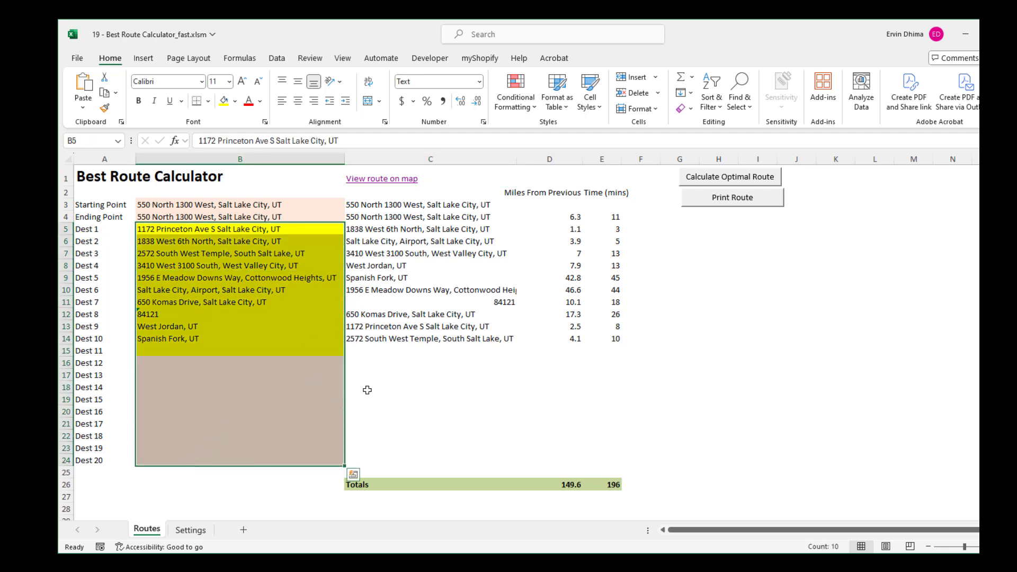